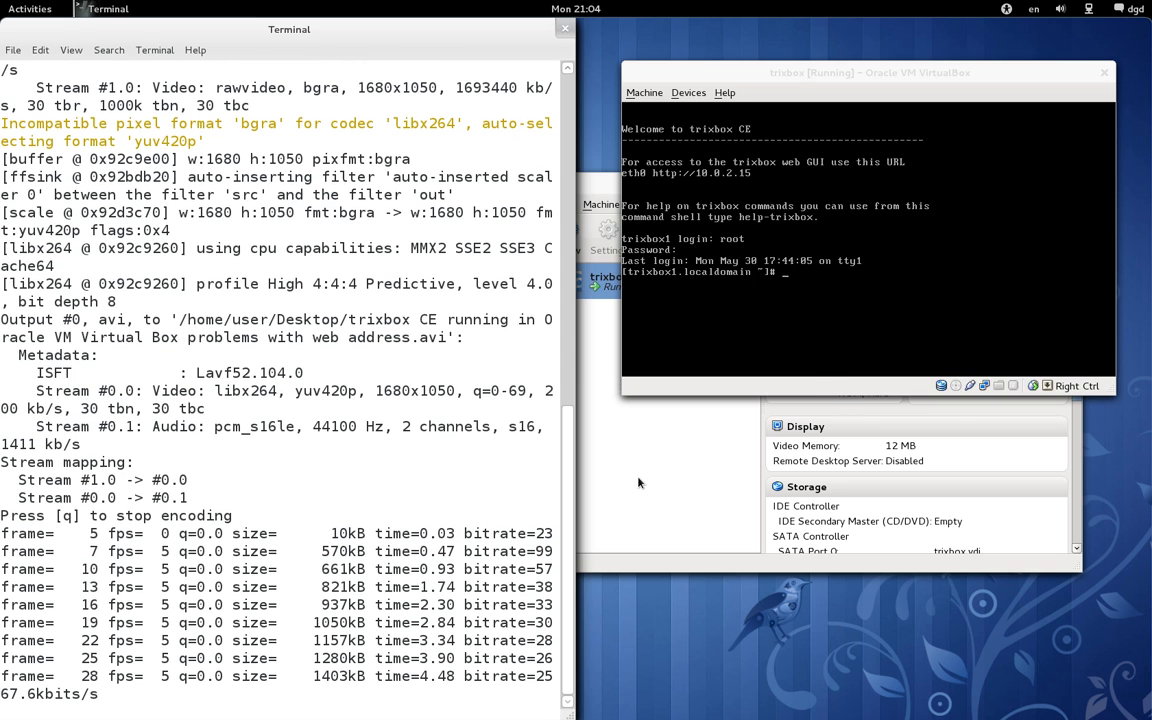
Step: Move the VirtualBox Manager, showing the running trixbox VM, to the upper left
left_click(585, 430)
left_click_drag(650, 188, 278, 101)
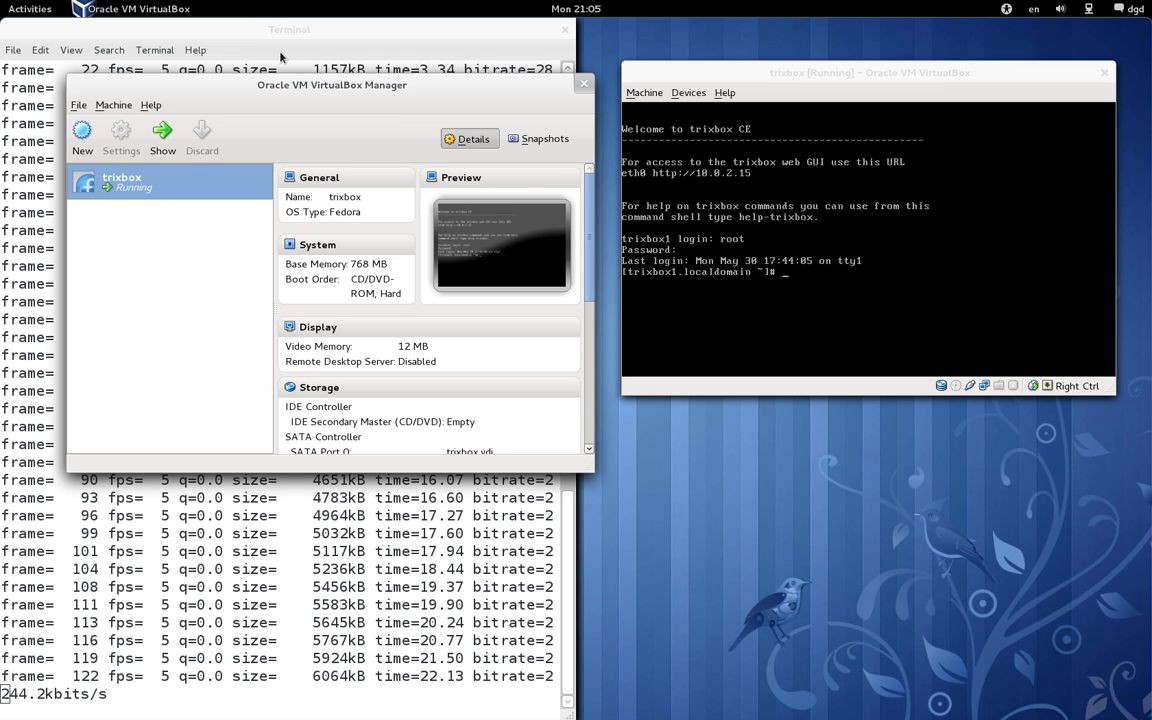
key("alt+Tab")
key("alt+Tab")
key("alt+Tab")
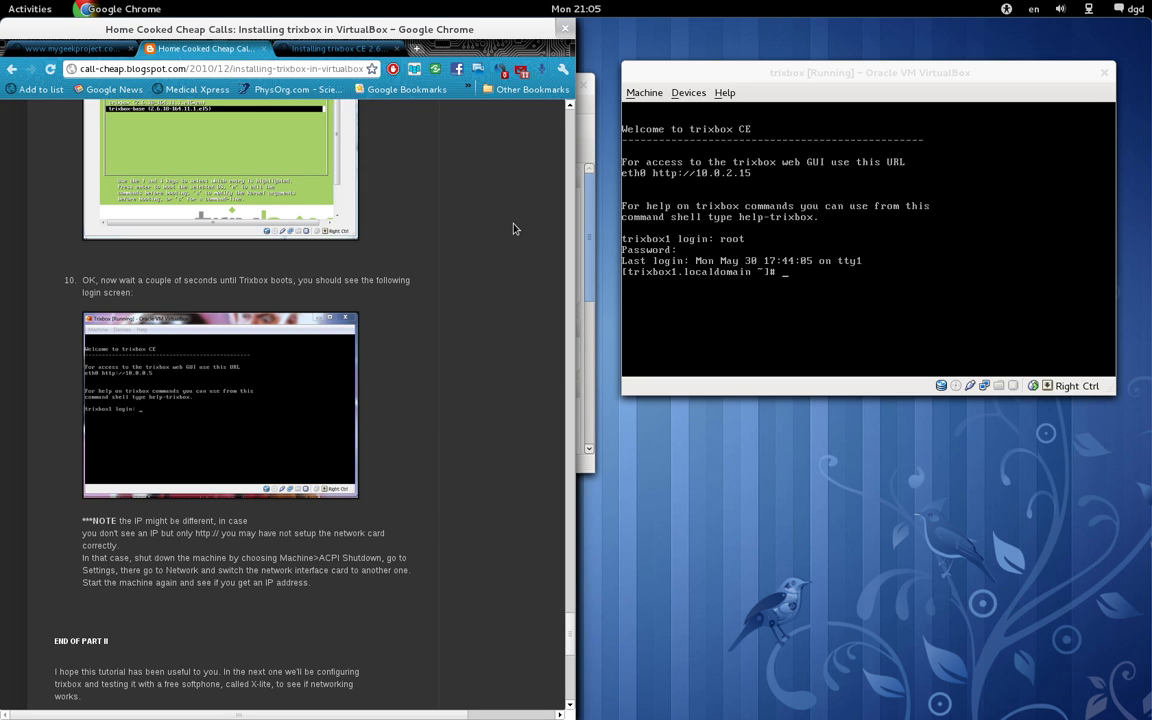
Step: Scroll the trixbox tutorial in Chrome down to step 7 on removing the virtual CD-ROM
scroll(515, 520, "up", 10)
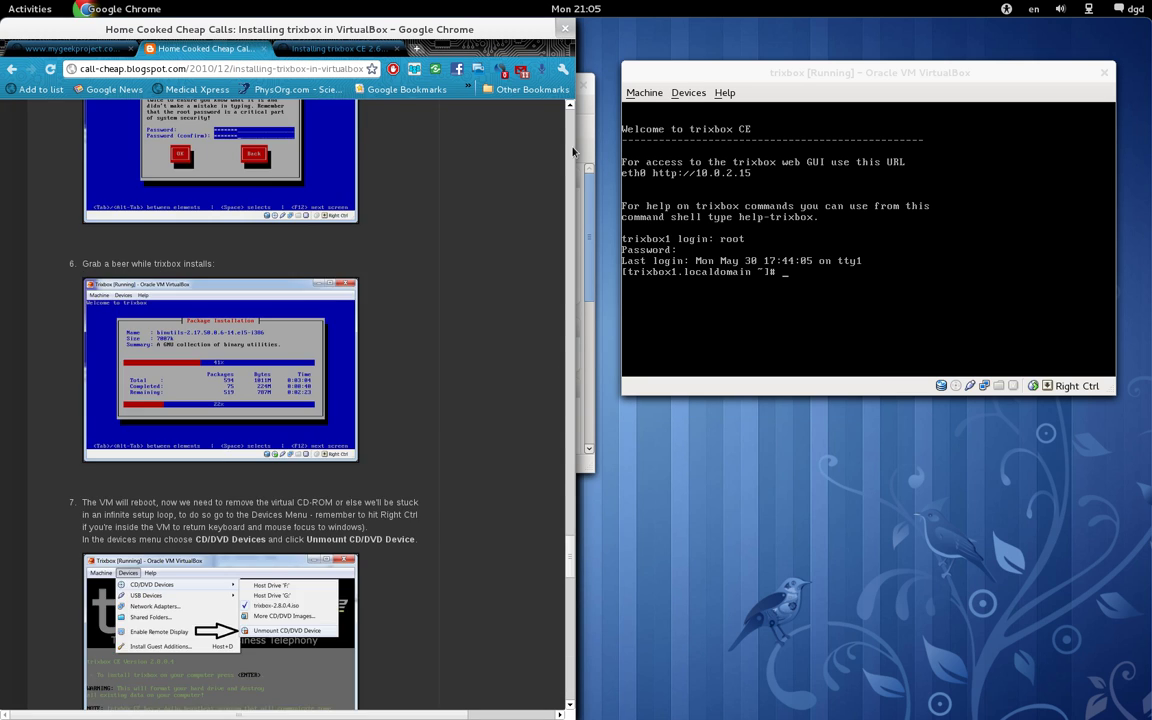
scroll(540, 300, "up", 10)
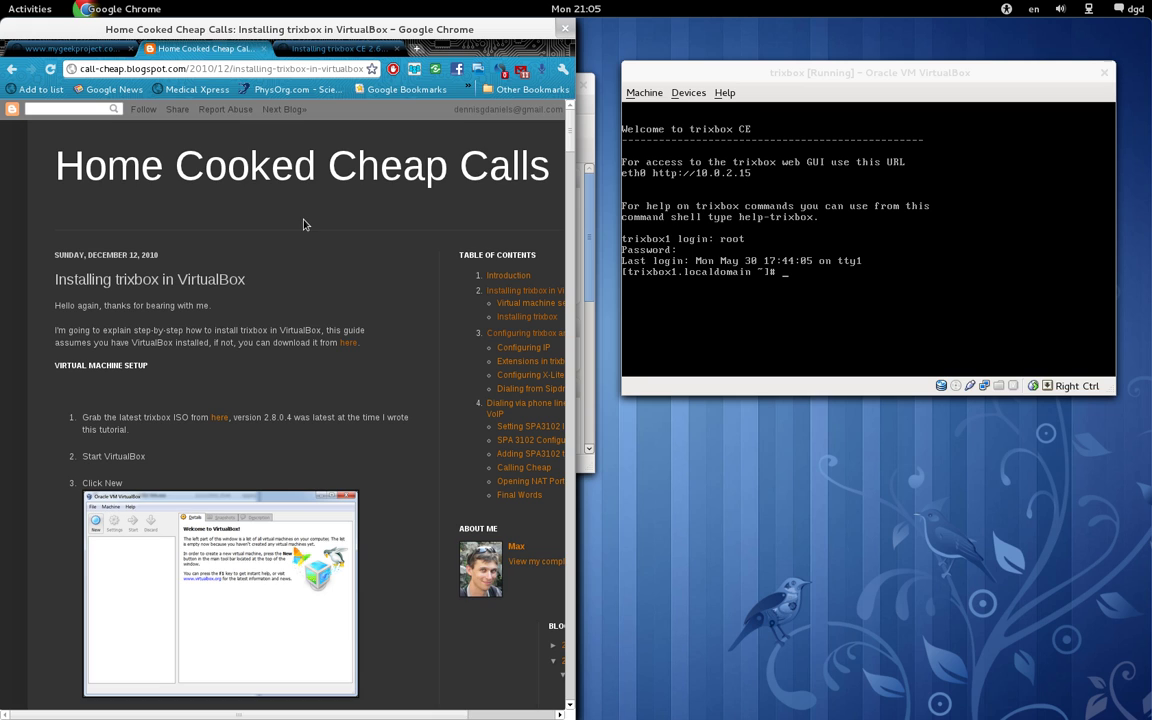
scroll(430, 400, "down", 1)
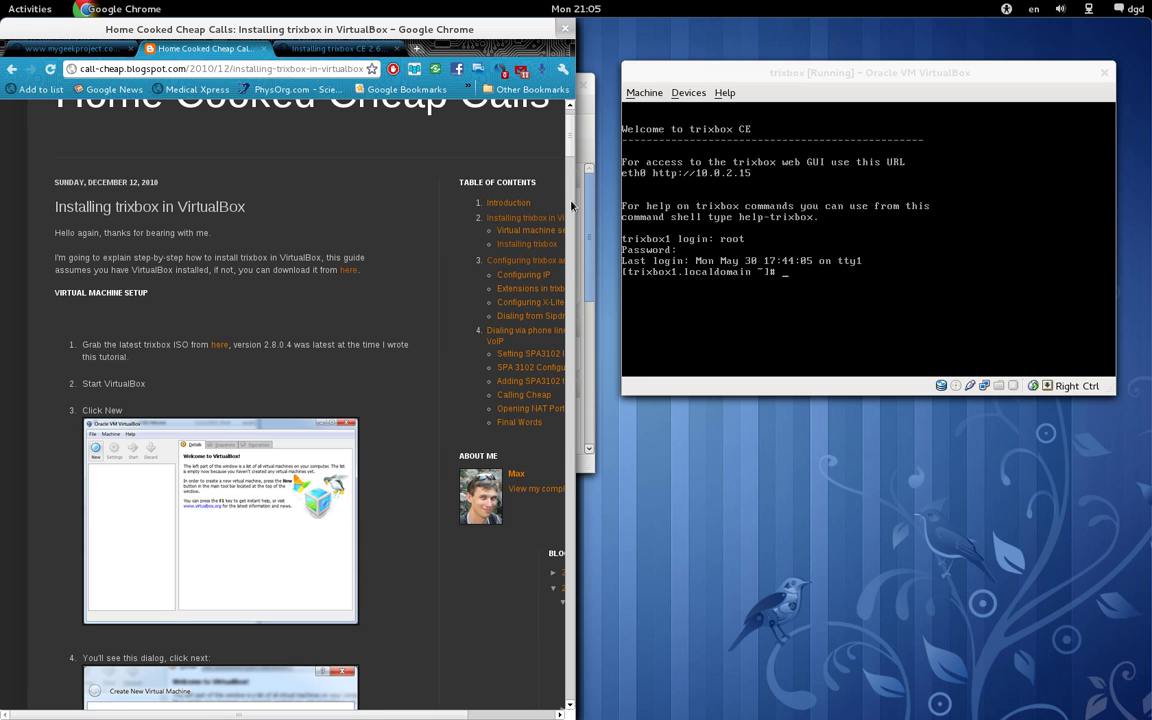
left_click_drag(571, 205, 571, 338)
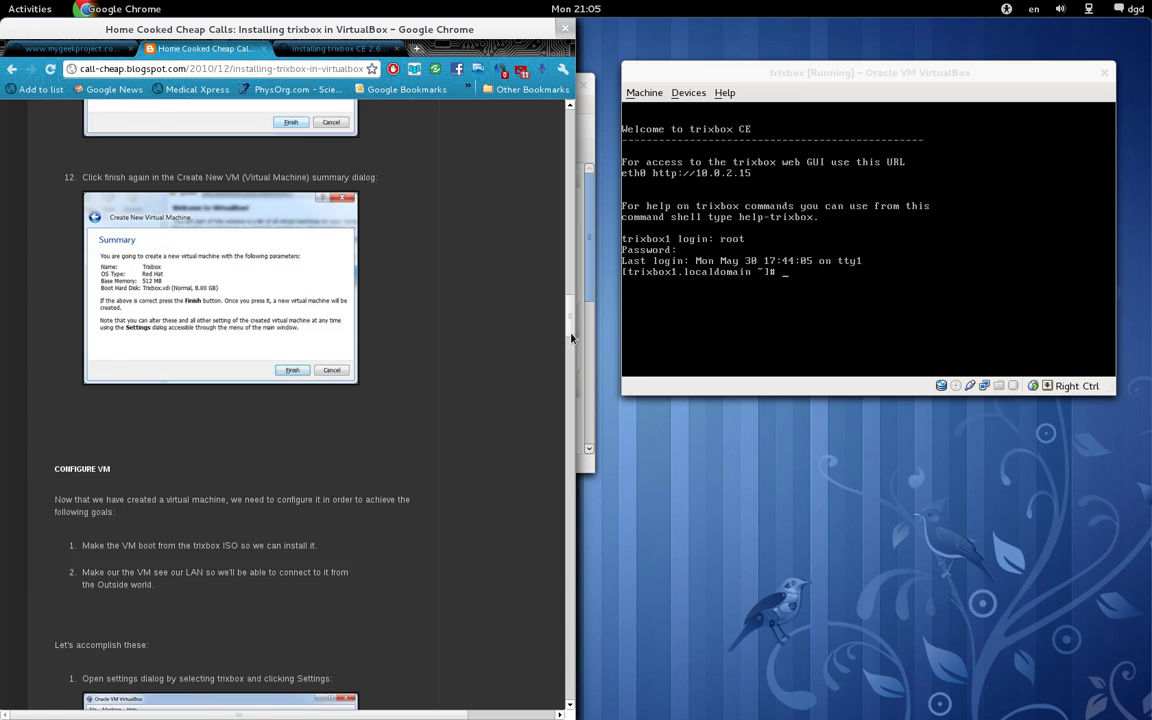
left_click_drag(571, 338, 555, 573)
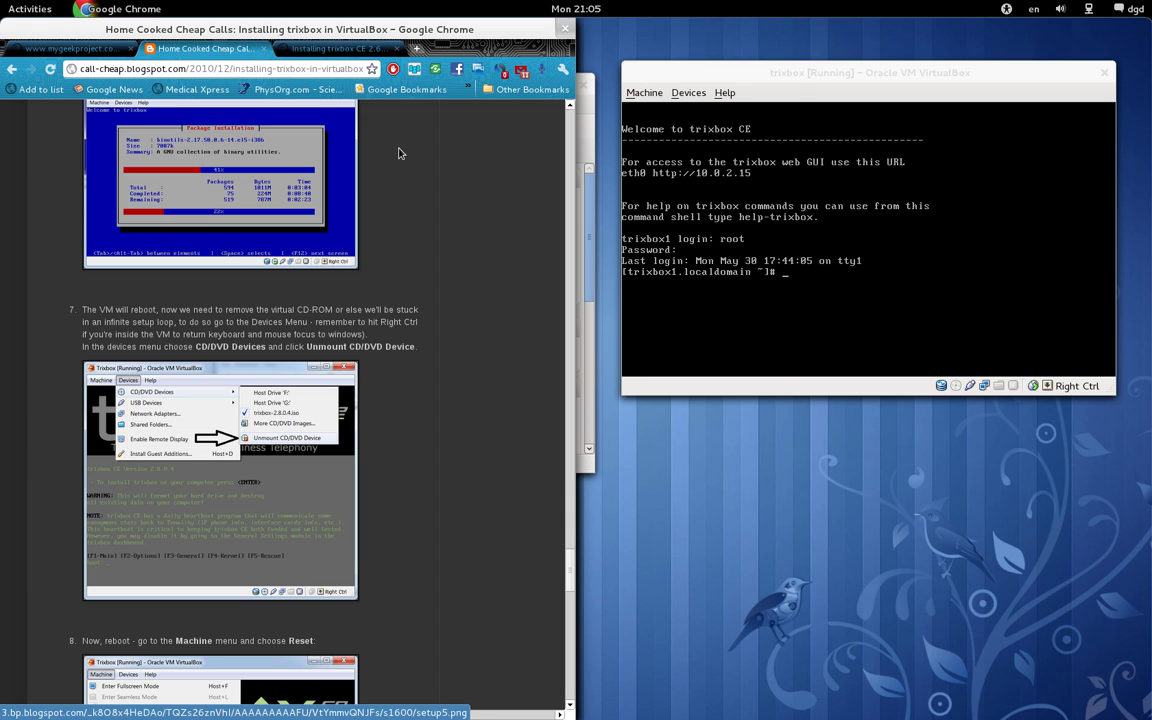
key("ctrl+t")
type("eth")
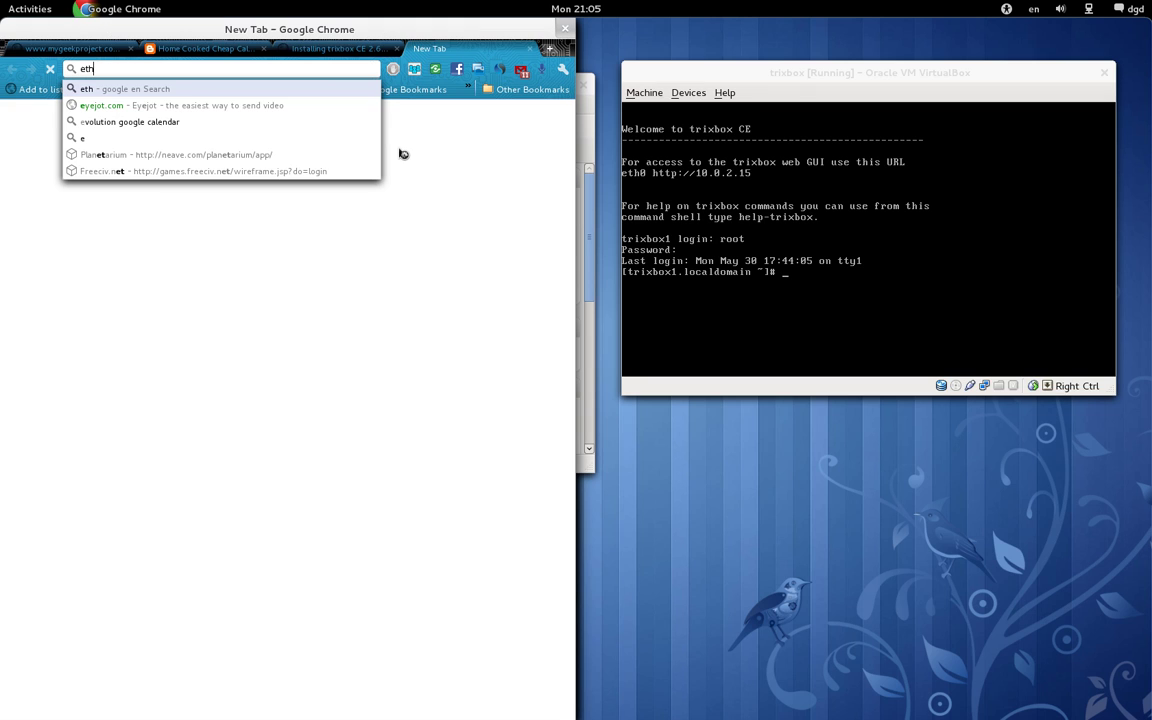
type("0")
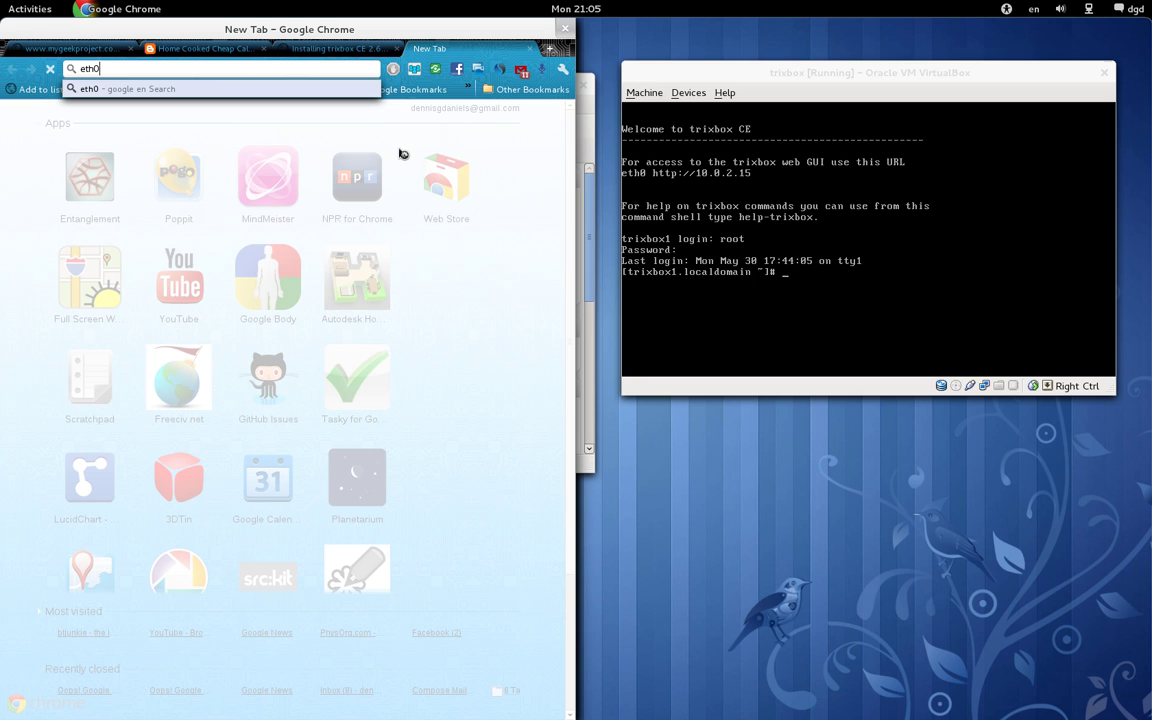
type(" h")
type("ttp")
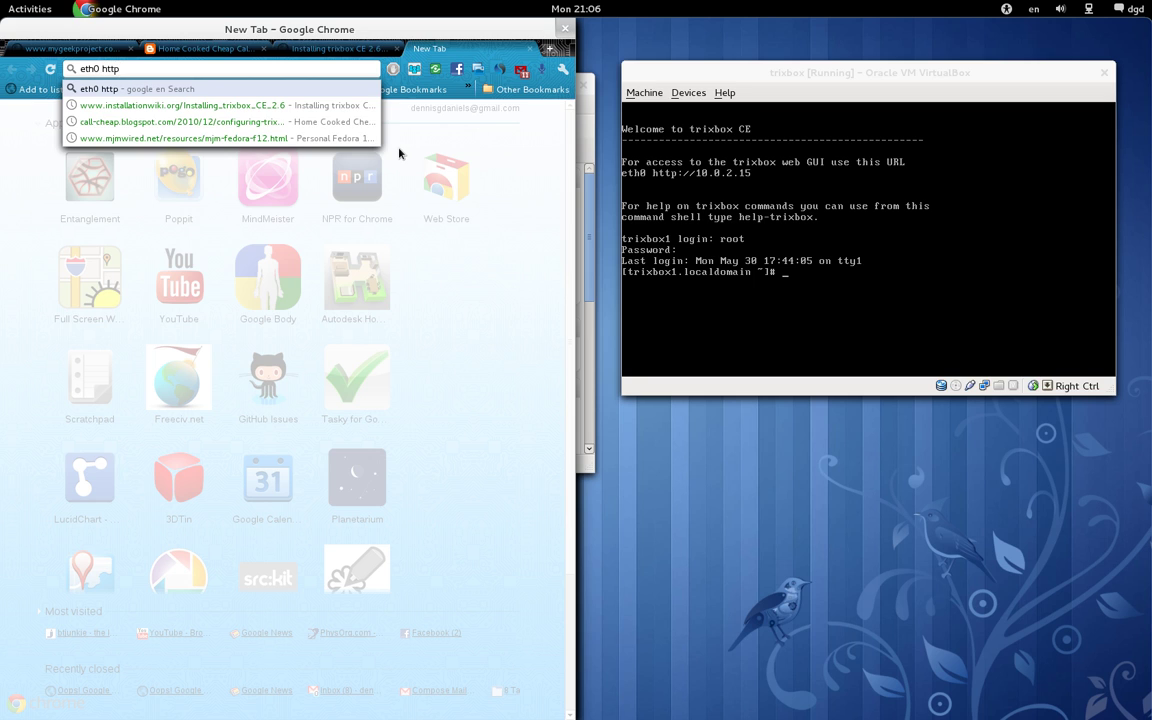
type(":")
type("//10")
type(".0.")
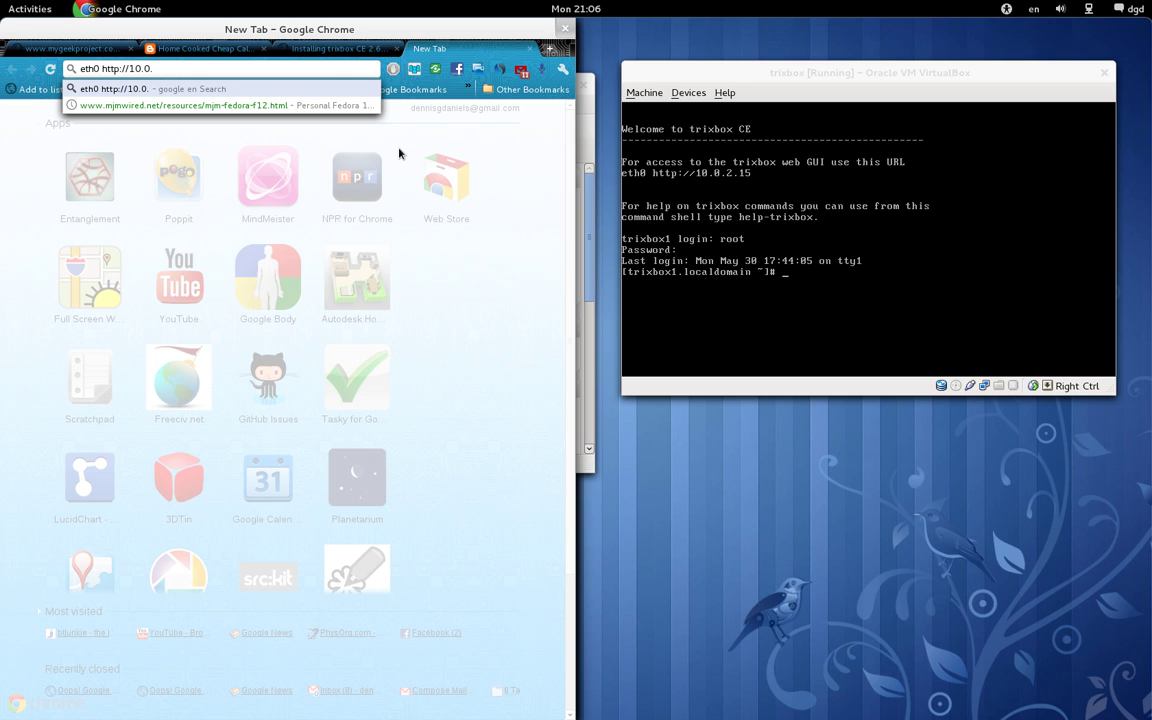
type("2.1")
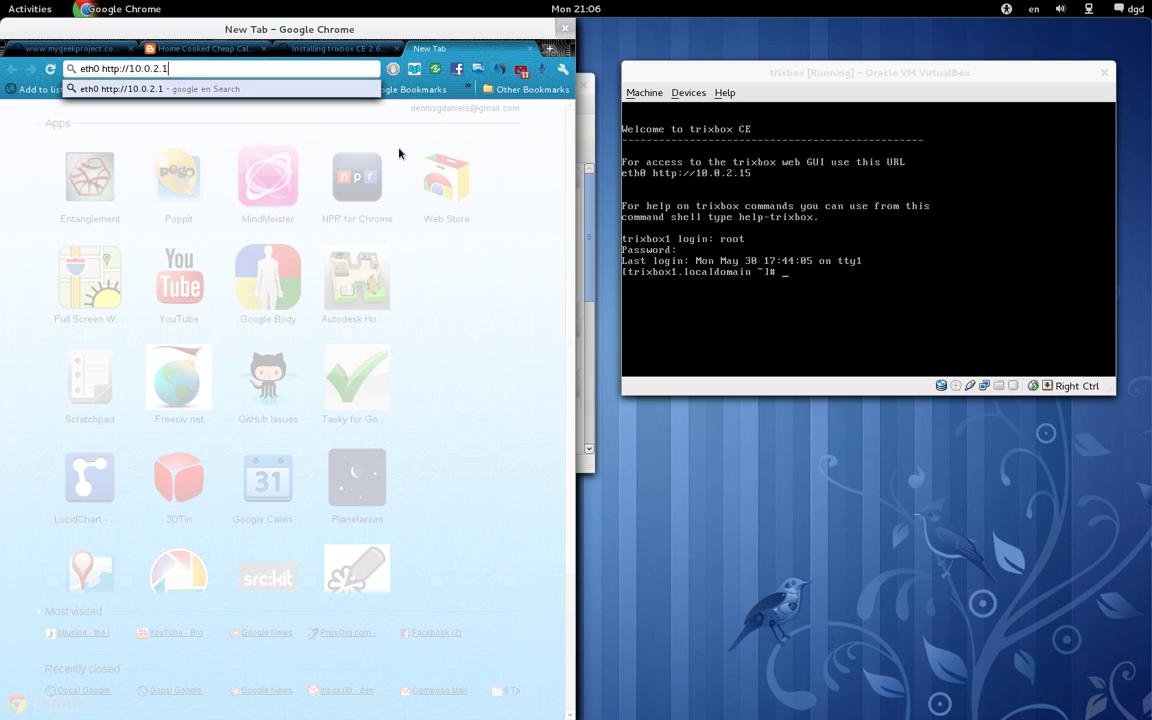
type("5")
key("Return")
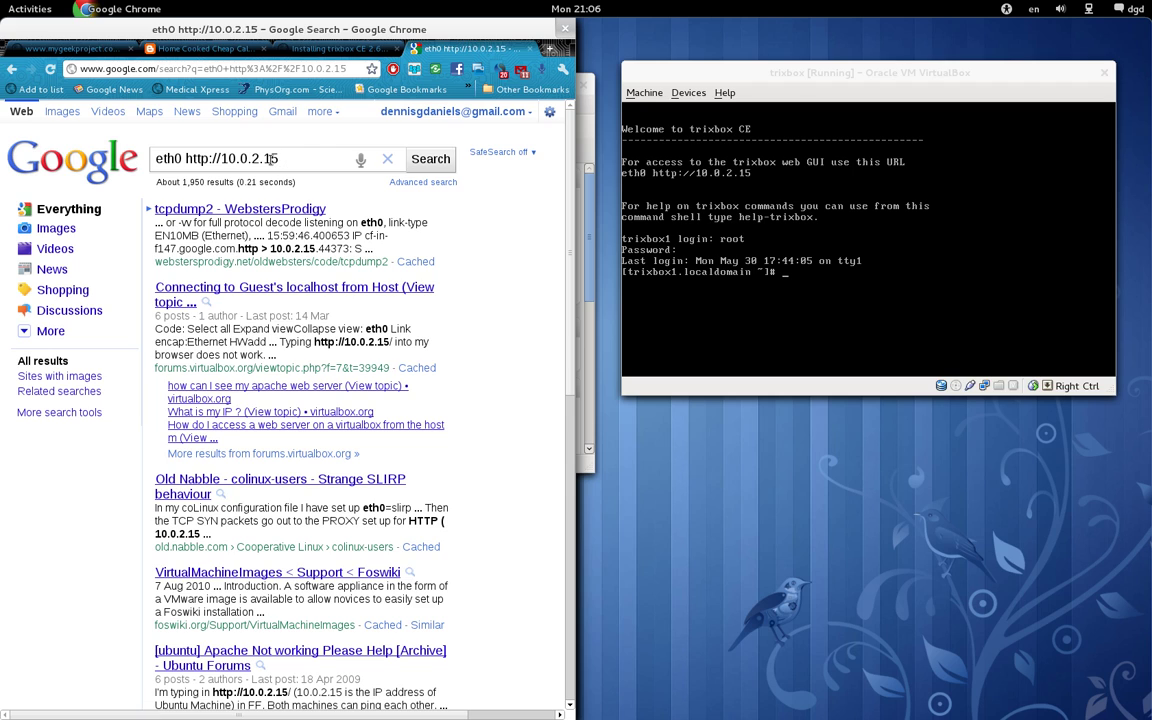
left_click_drag(282, 158, 186, 158)
key("ctrl+c")
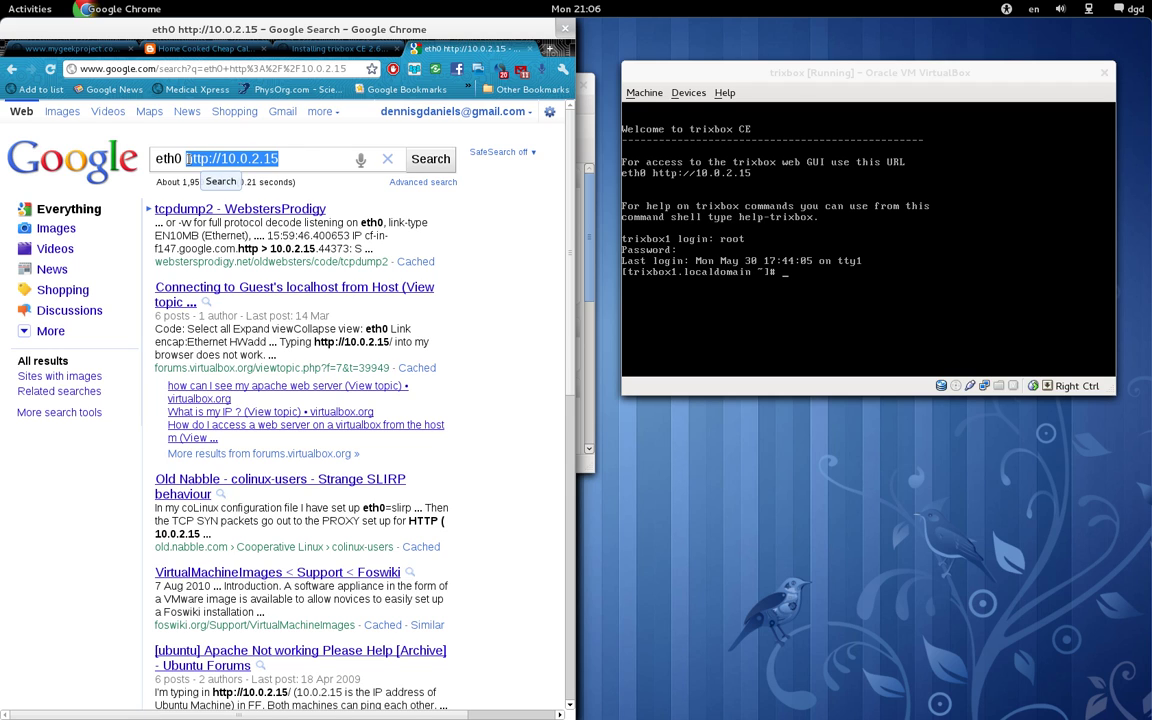
left_click(180, 67)
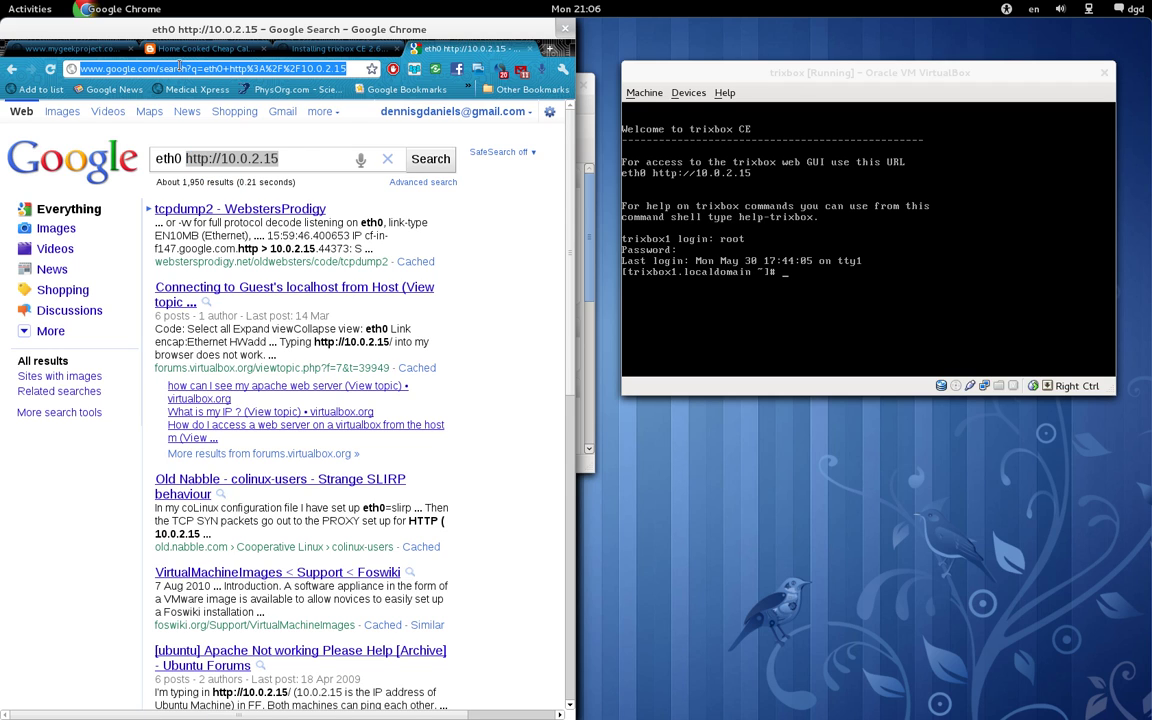
key("ctrl+v")
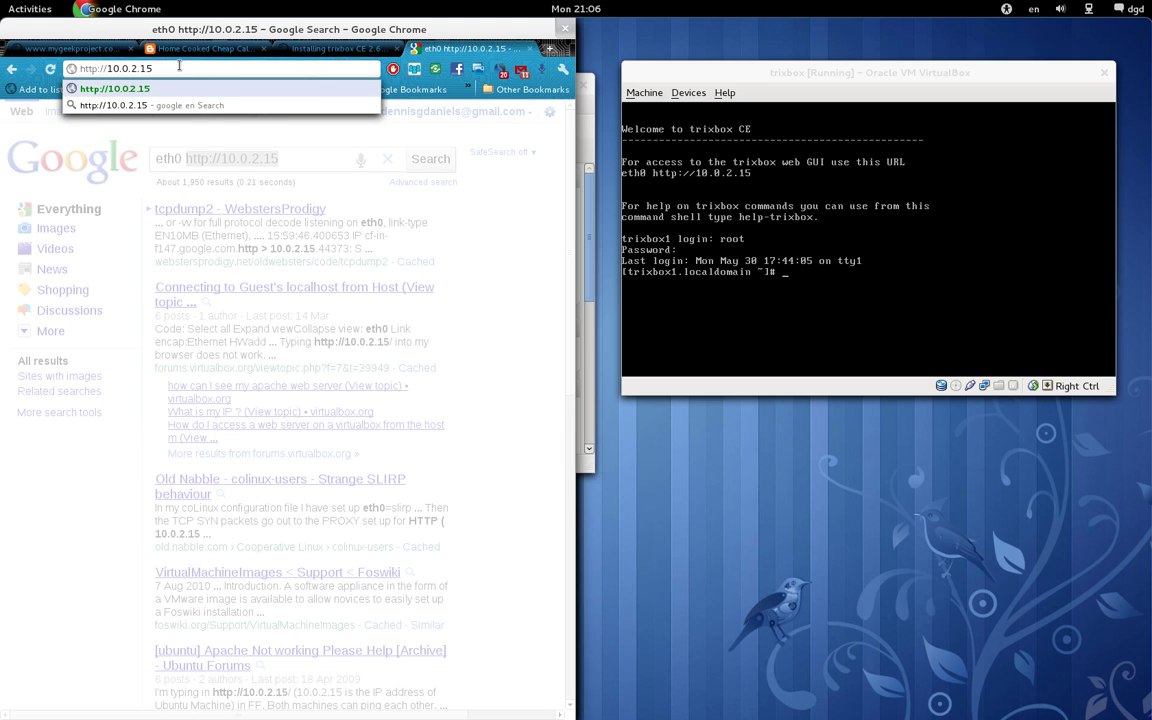
key("Return")
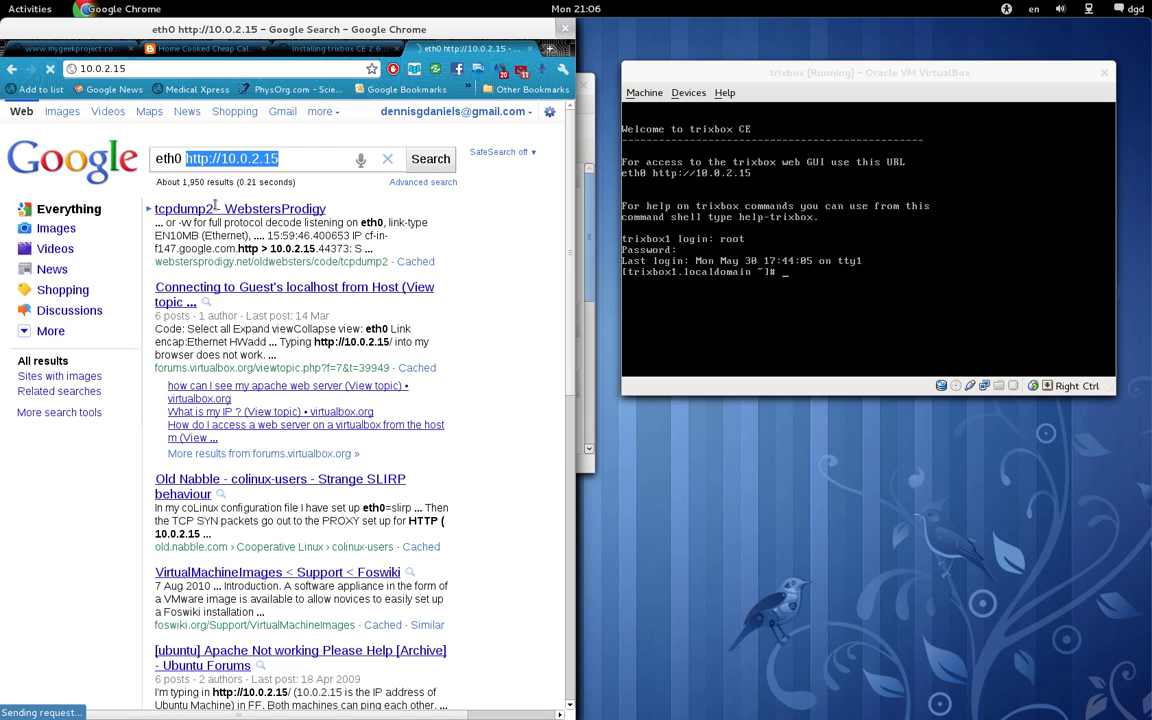
left_click(128, 68)
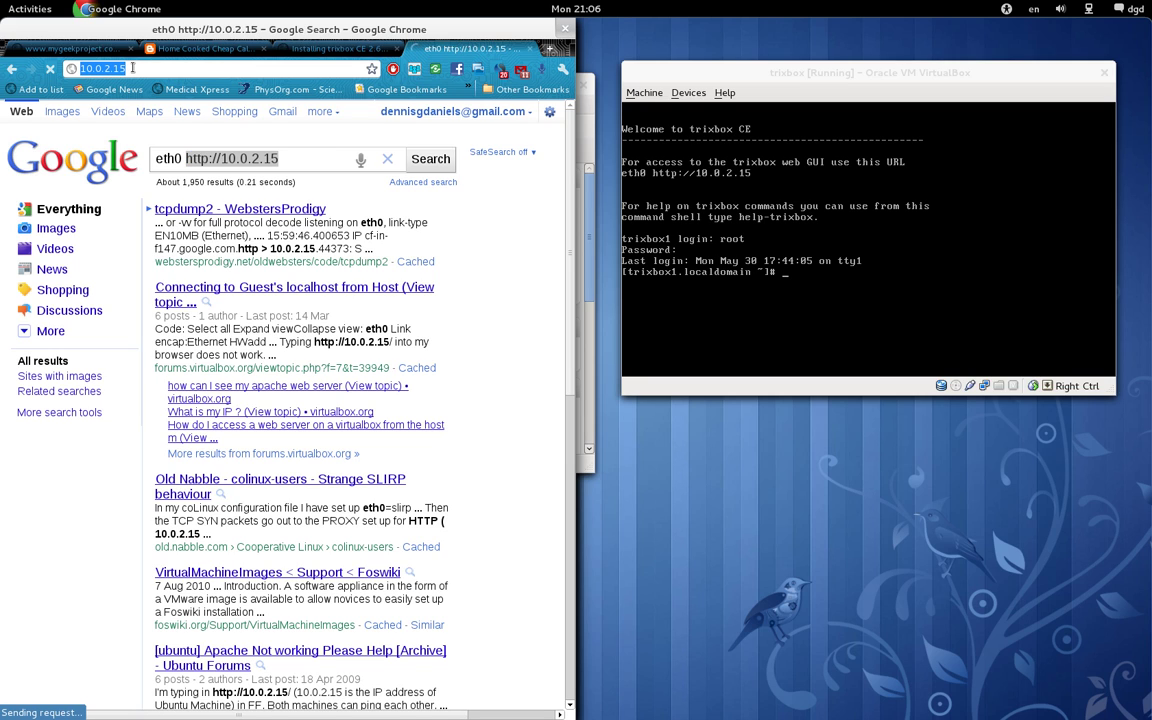
key("alt+Tab")
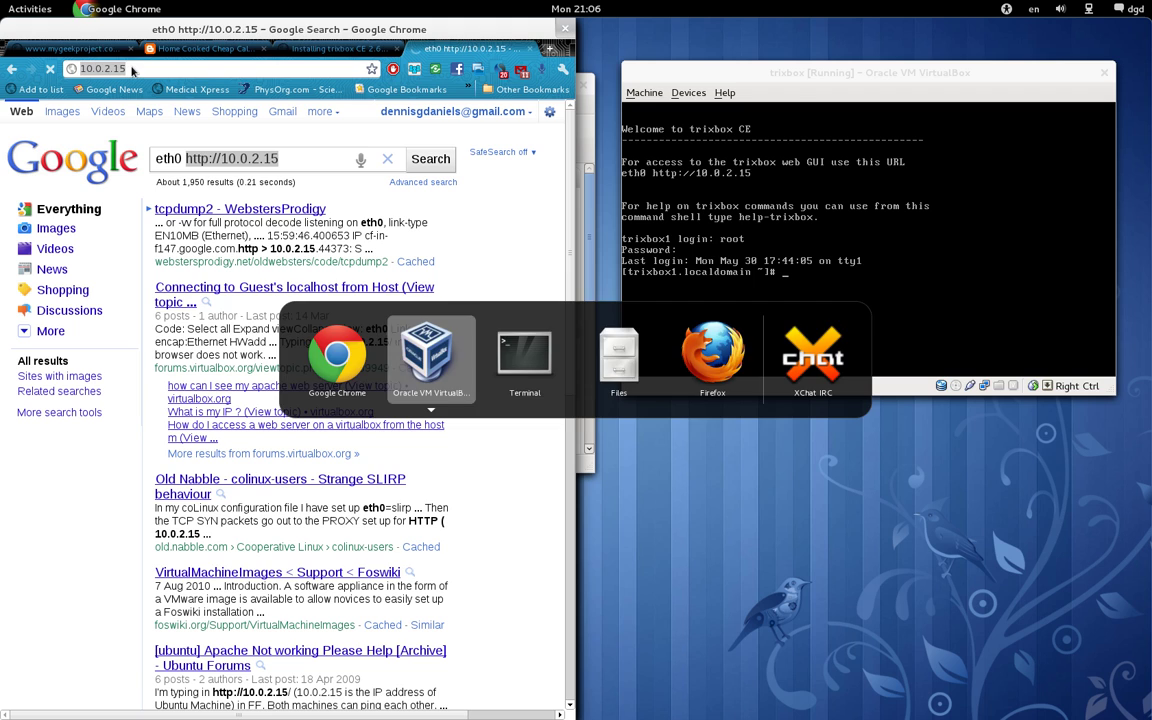
key("alt+Tab")
key("alt+Tab")
key("alt+Tab")
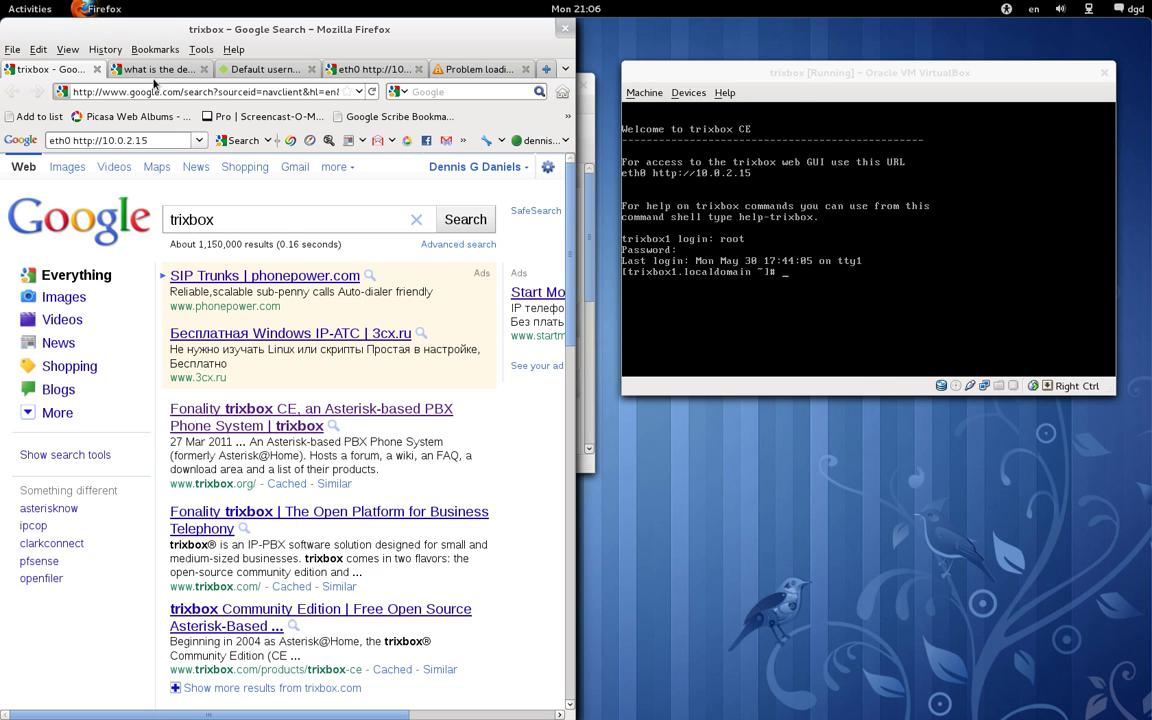
left_click(157, 95)
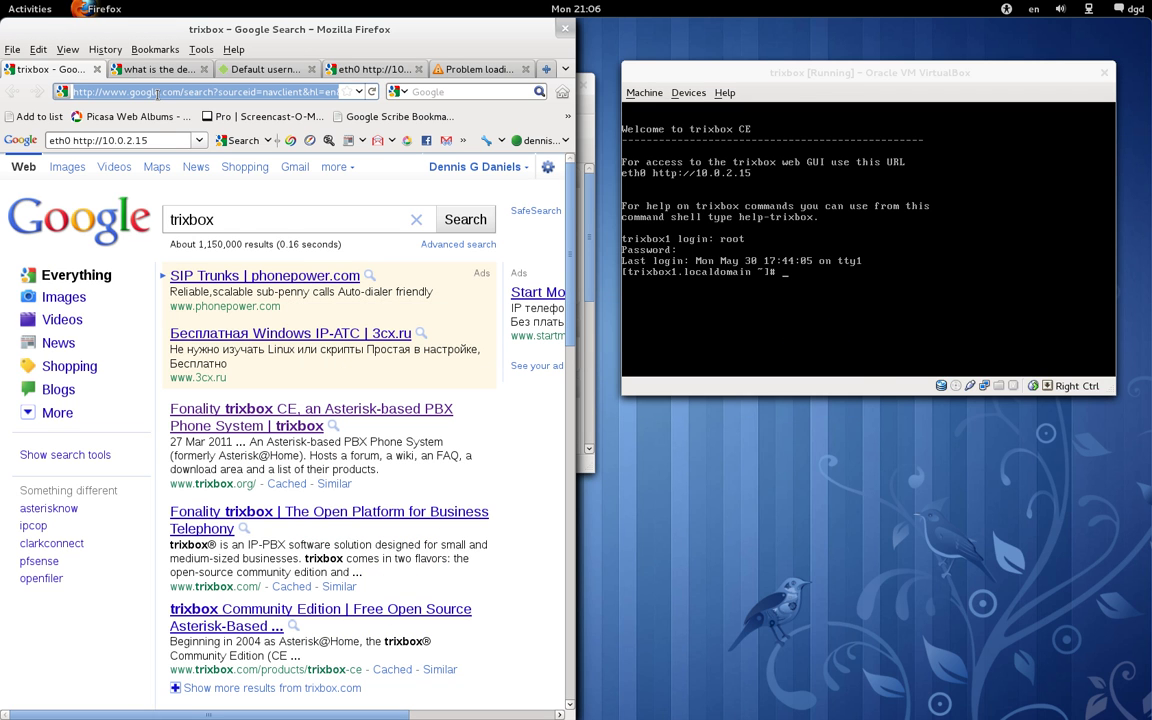
type("http://10.0.2.15/")
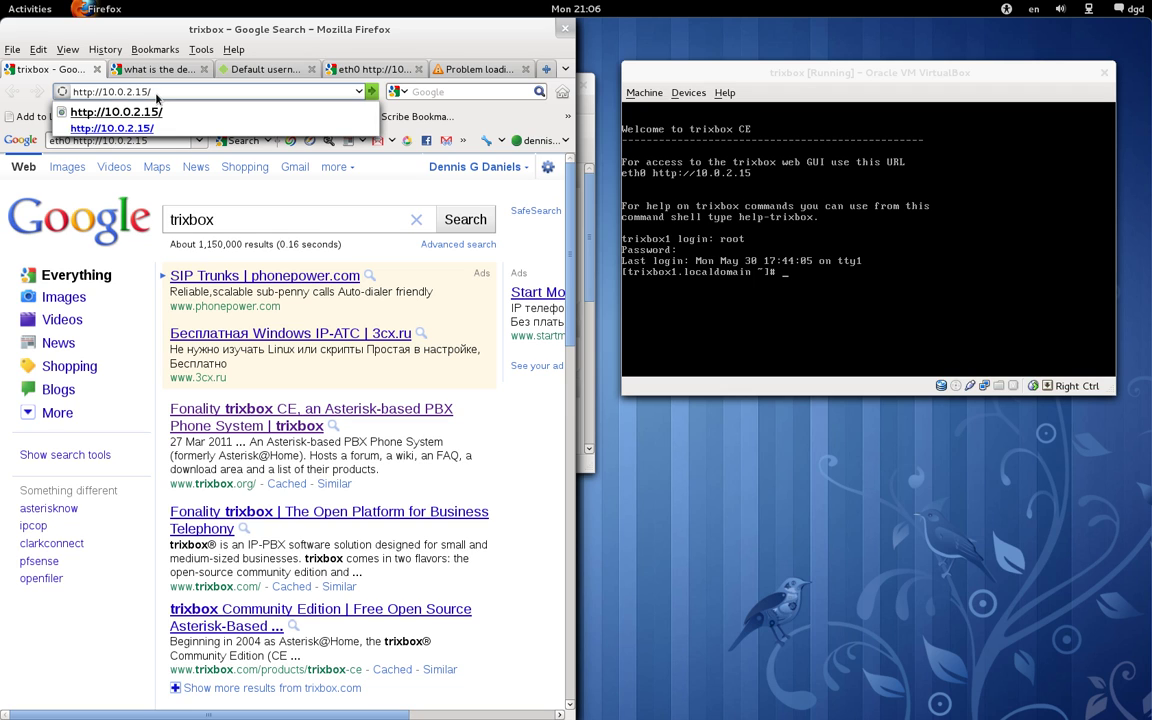
key("Return")
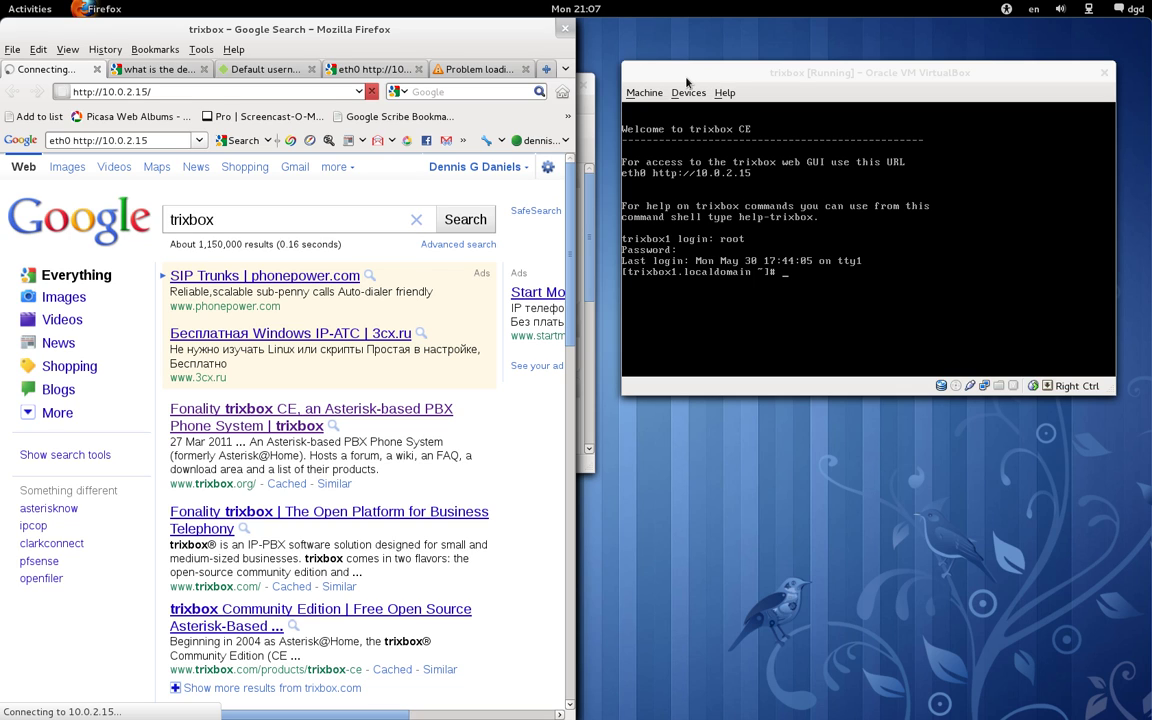
Step: Ping 10.0.2.15 from the trixbox console and stop it to show the statistics
left_click(621, 74)
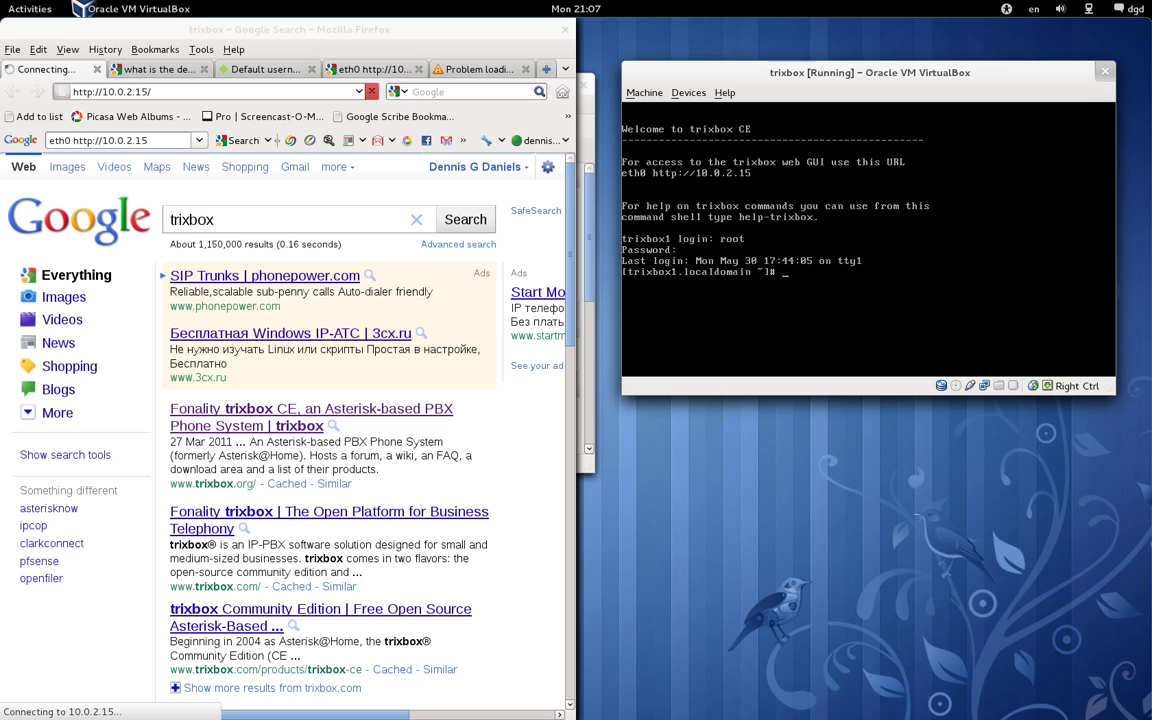
type("ping ")
type("10")
type(".")
type("0.2.")
type("15")
key("Return")
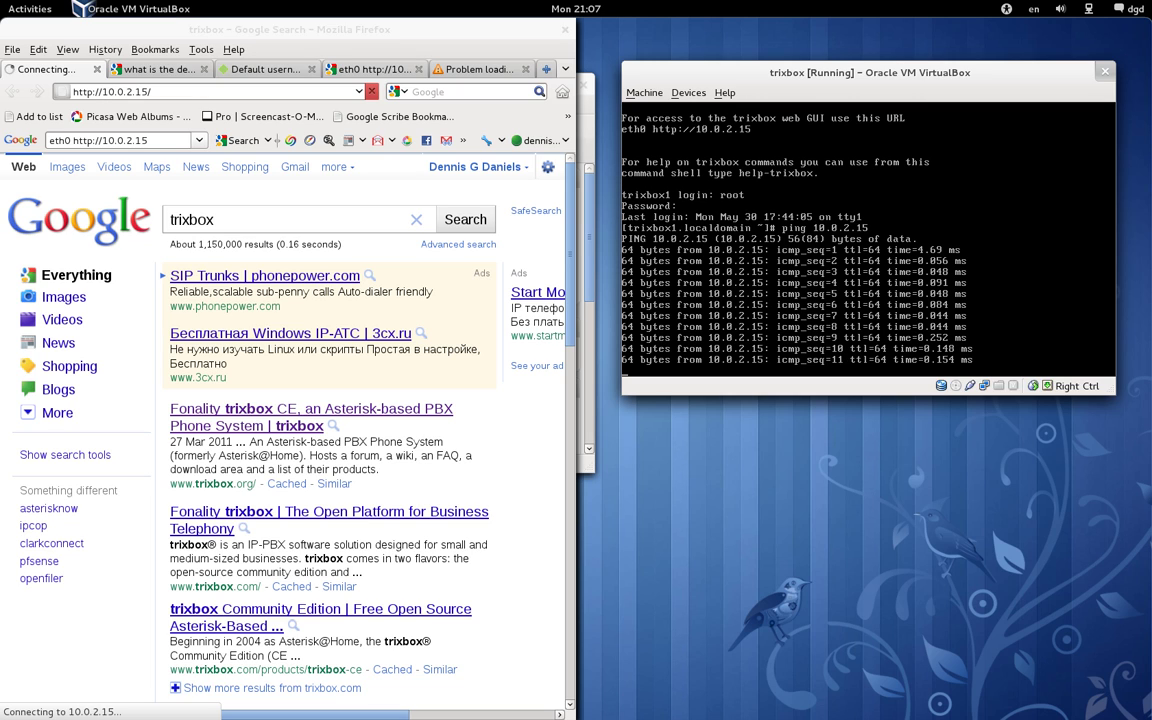
key("ctrl+c")
Step: Ping 10.0.0.1, which gets no replies, then ping 10.0.2.15 again with 0% loss
type("p")
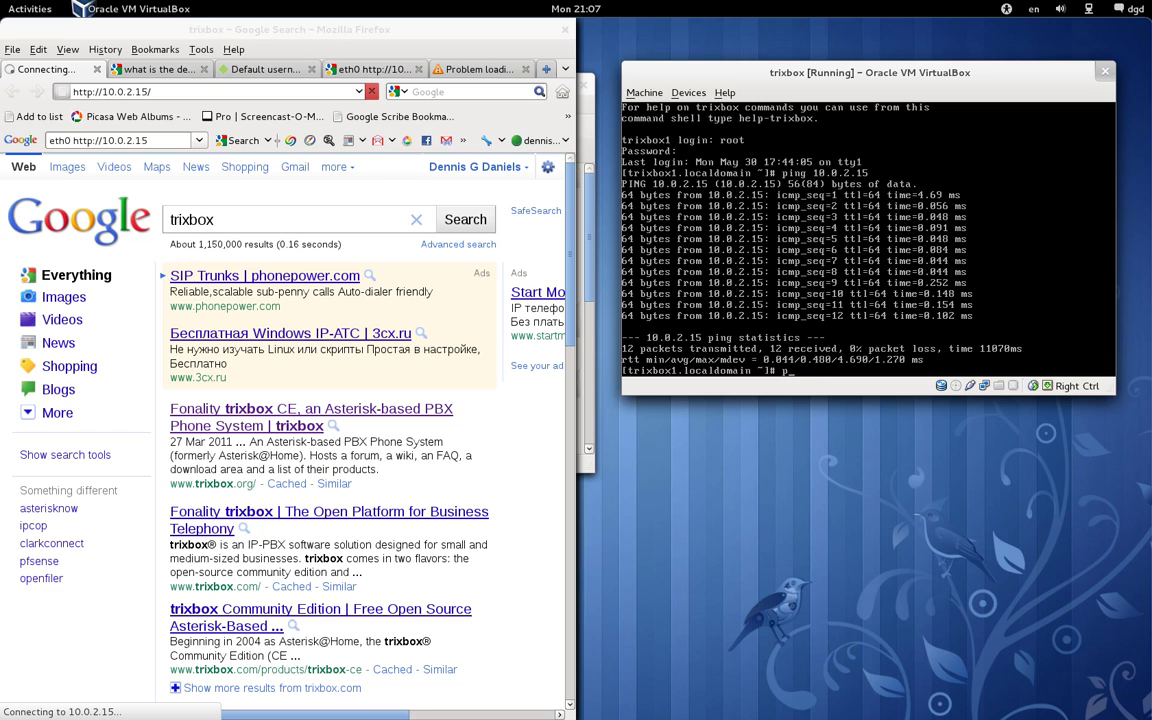
type("ing 10.0.0.")
type("1")
key("Return")
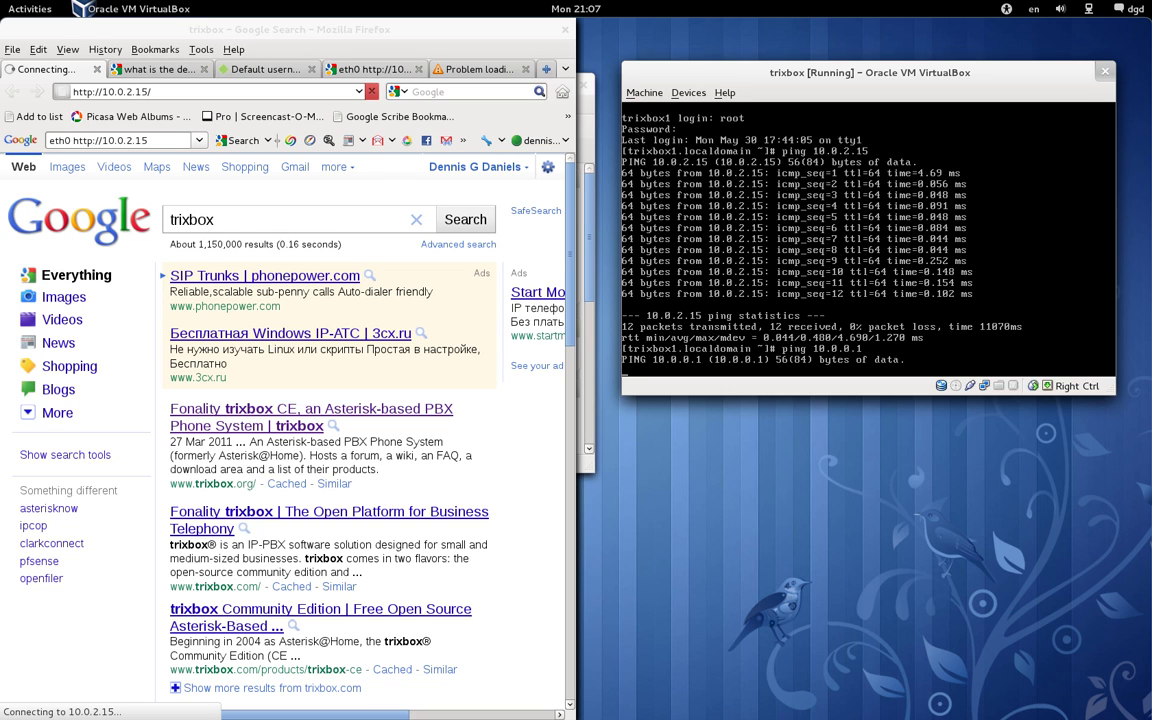
key("ctrl+c")
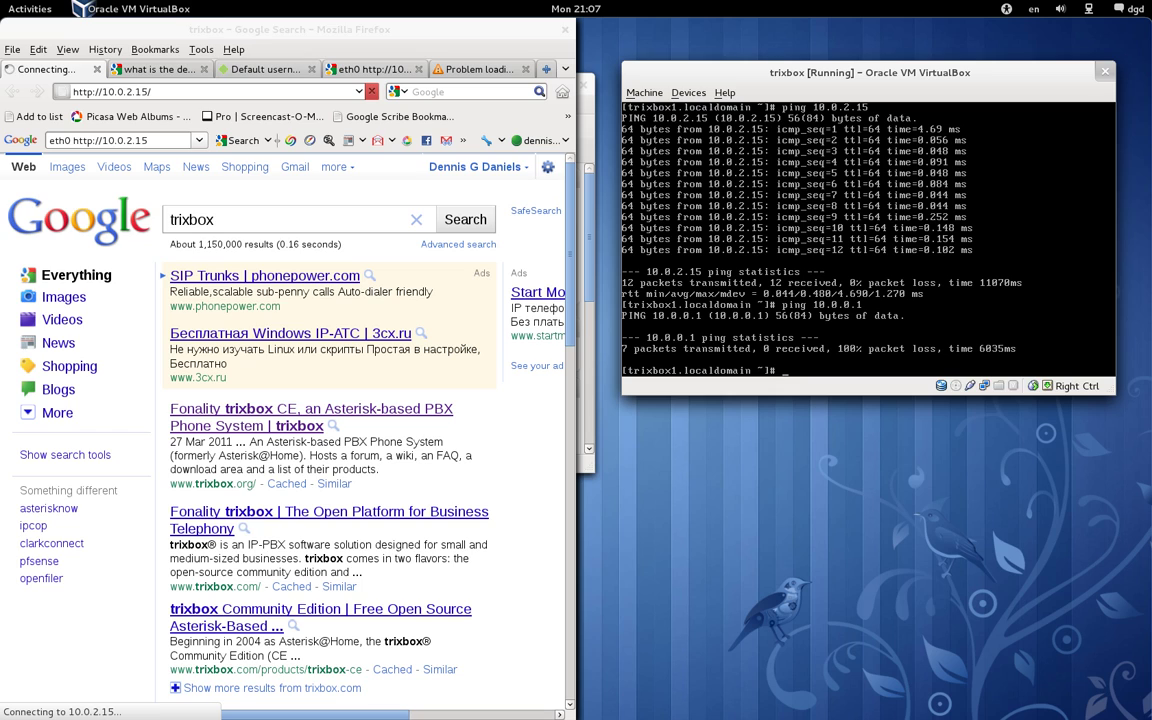
type("pi")
type("ng 10.")
type("0.2.1")
type("5")
key("Return")
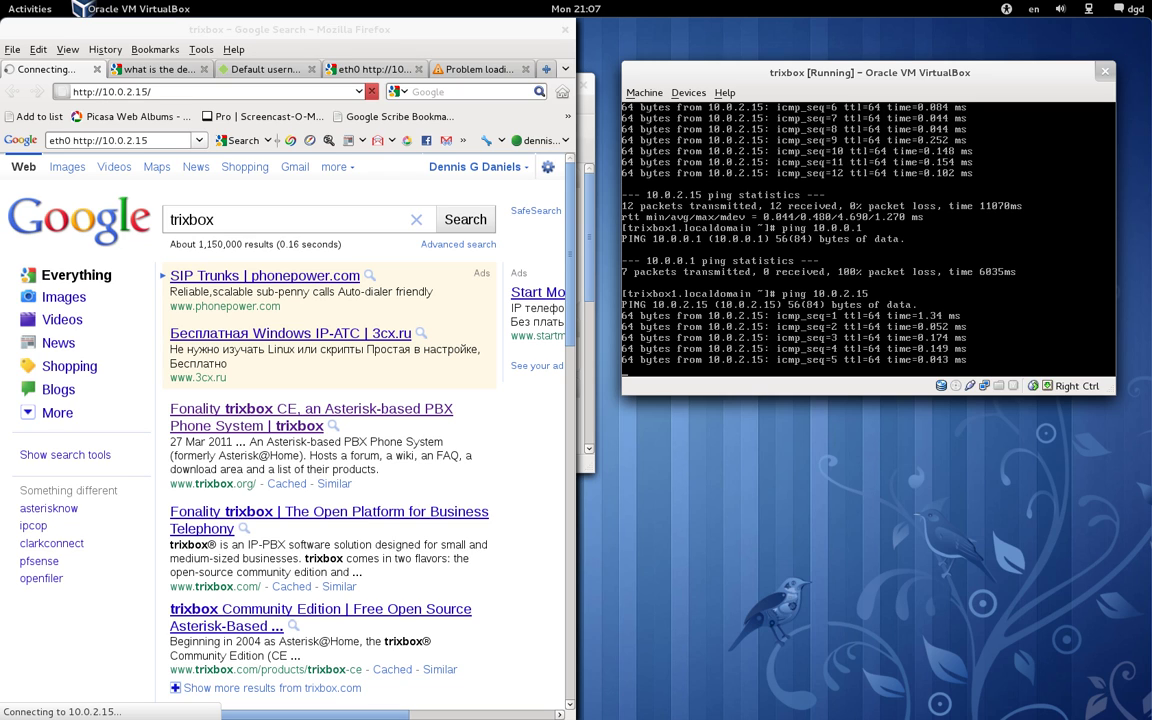
key("ctrl+c")
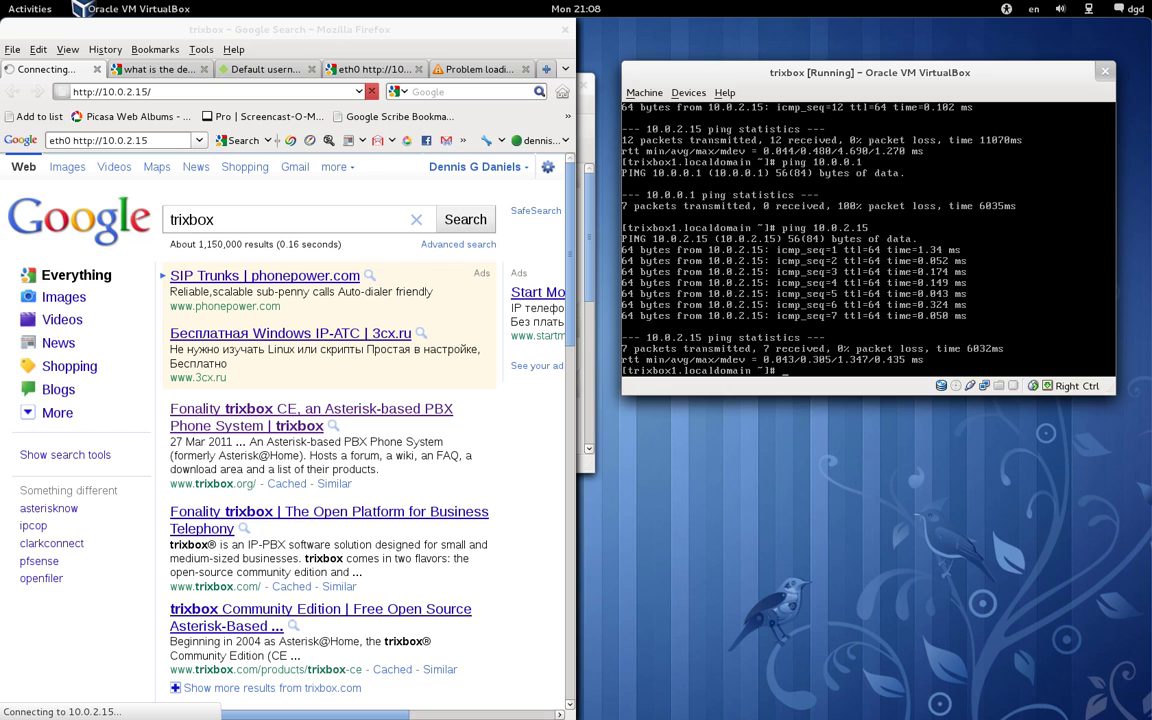
Step: Try lynx (command not found), attempt help-trixbox, then list available commands with Tab completion
type("lynx")
key("Return")
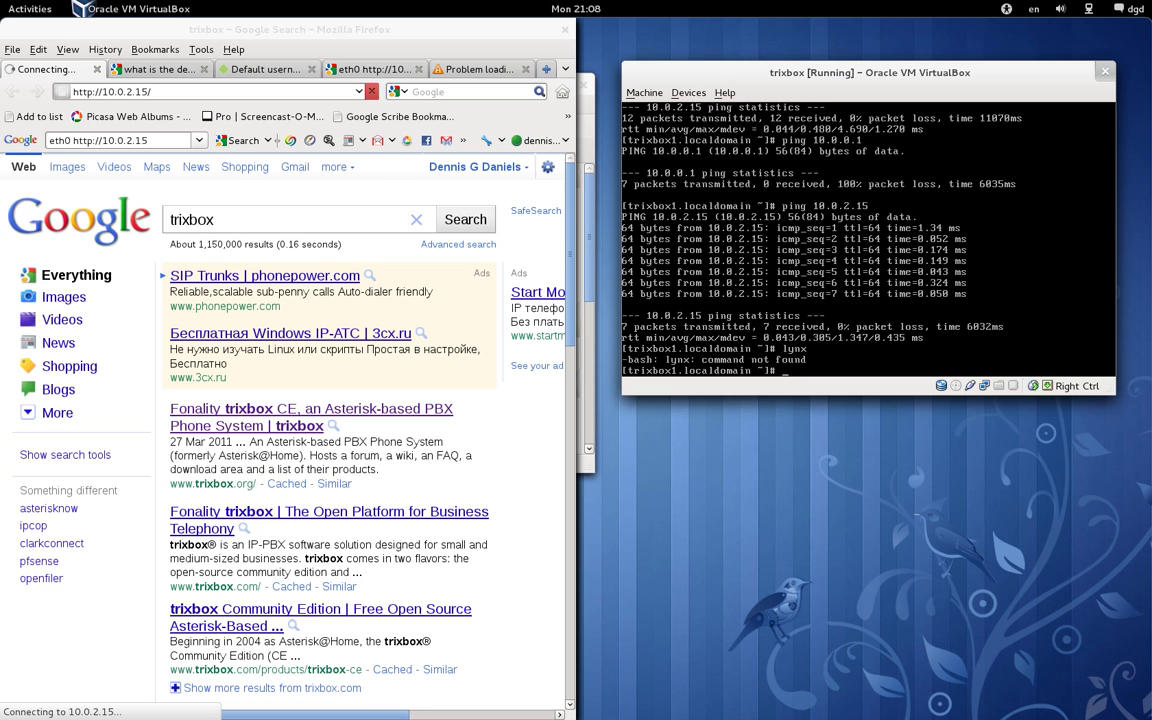
type("help-")
key("Tab")
key("ctrl+u")
key("Tab")
key("Tab")
key("Tab")
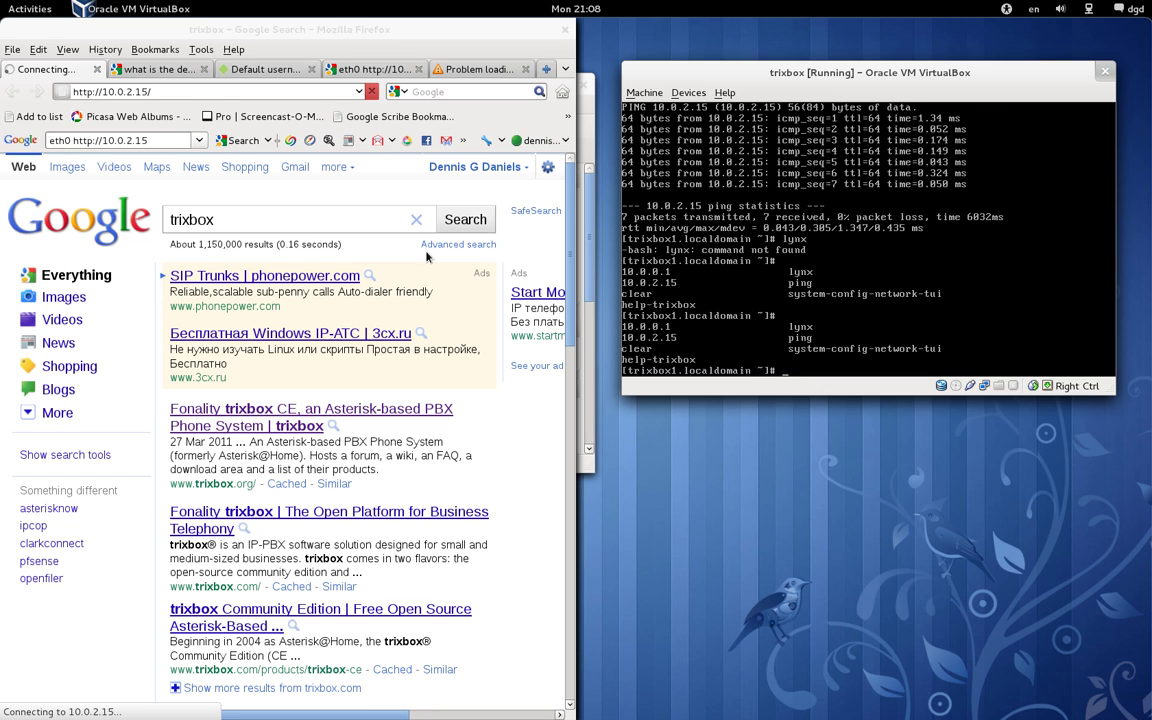
Step: Return to Chrome's Home Cooked Cheap Calls guide at its Virtual Machine Setup section
left_click(408, 32)
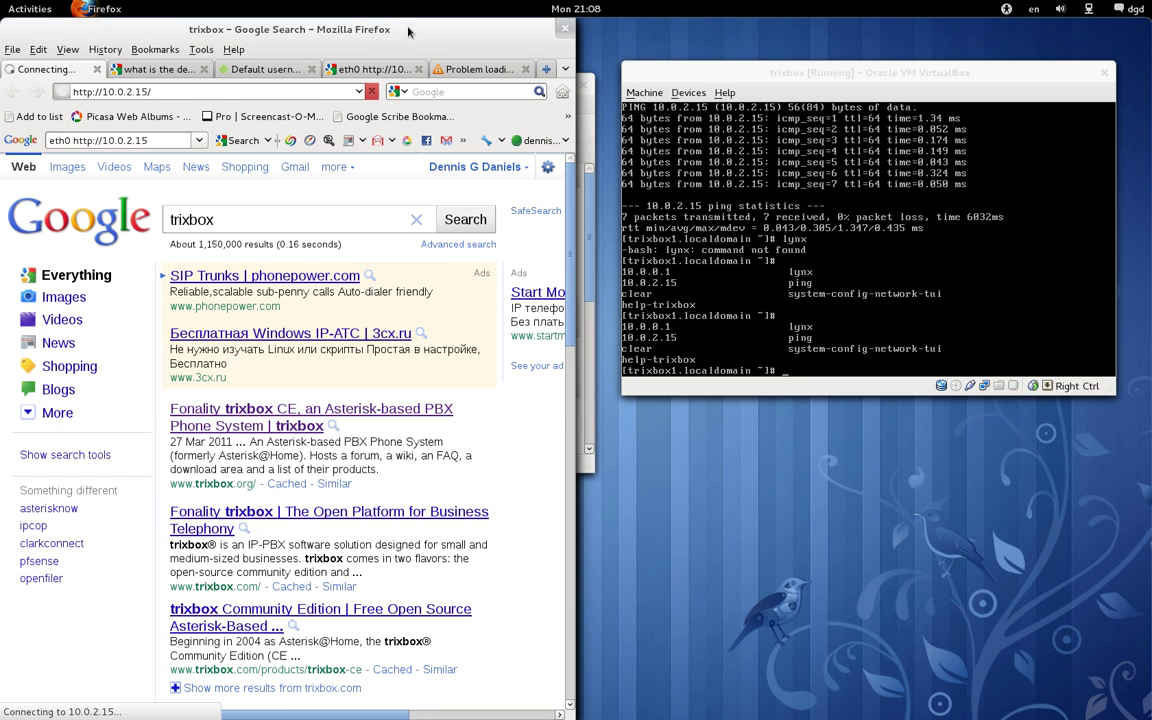
key("alt+Tab")
key("alt+Tab")
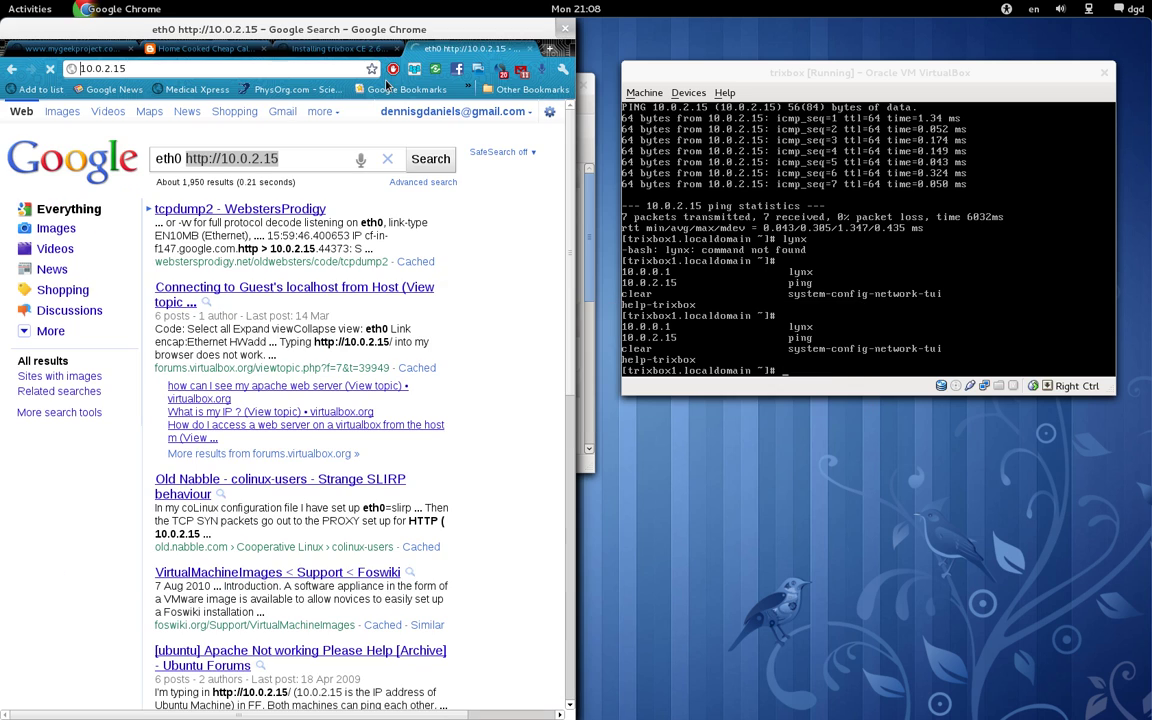
left_click(201, 50)
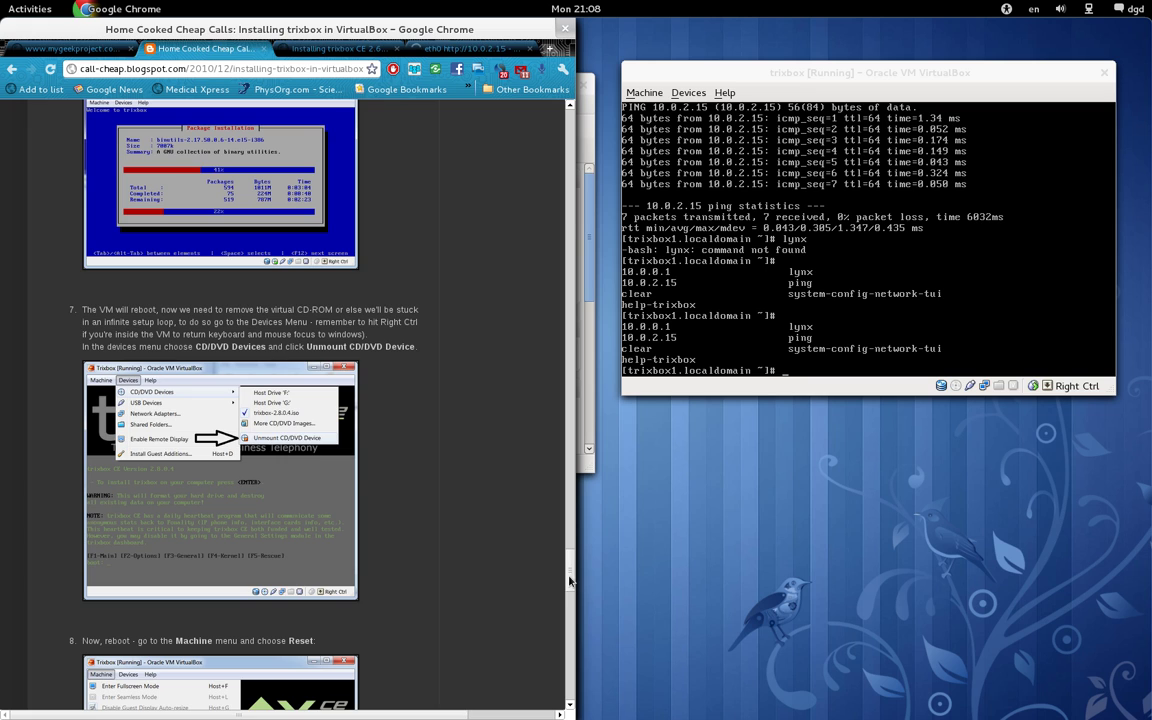
scroll(501, 474, "up", 10)
scroll(501, 474, "up", 10)
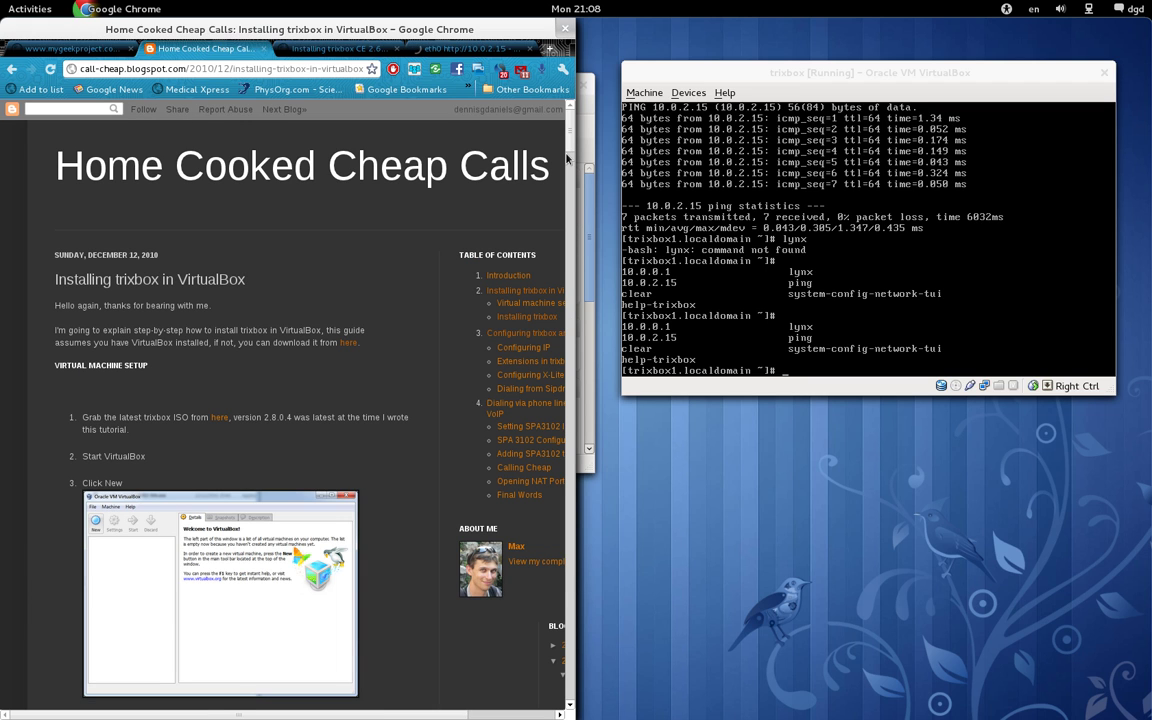
scroll(567, 162, "down", 4)
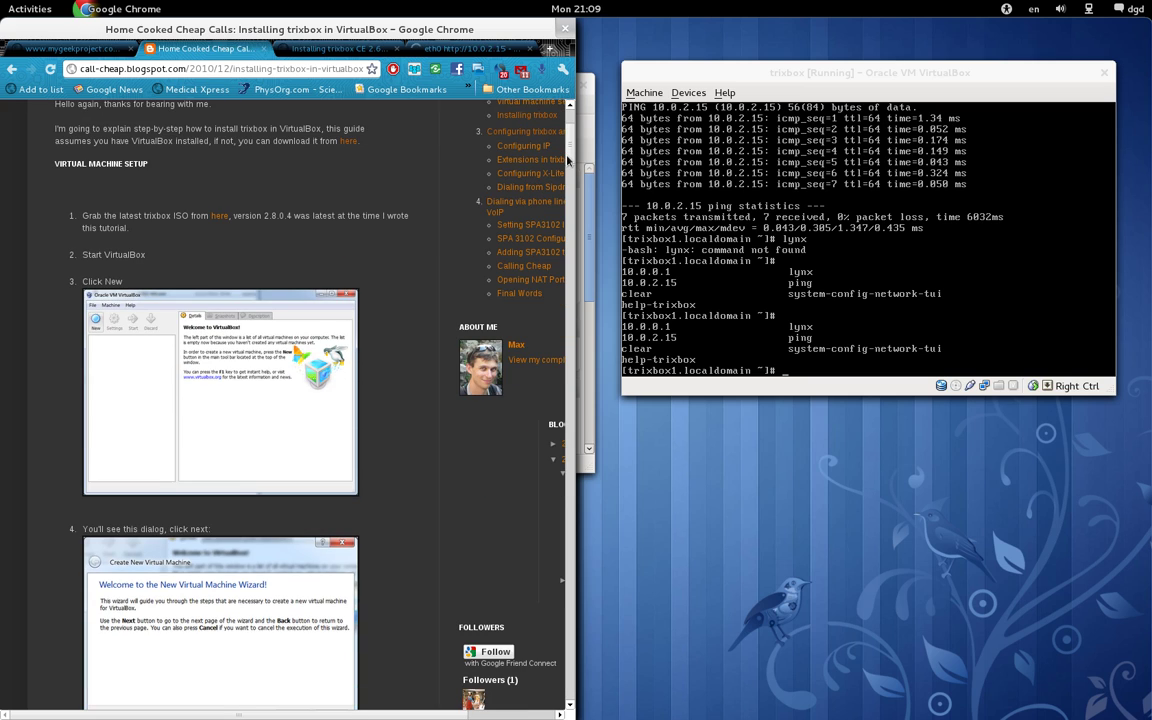